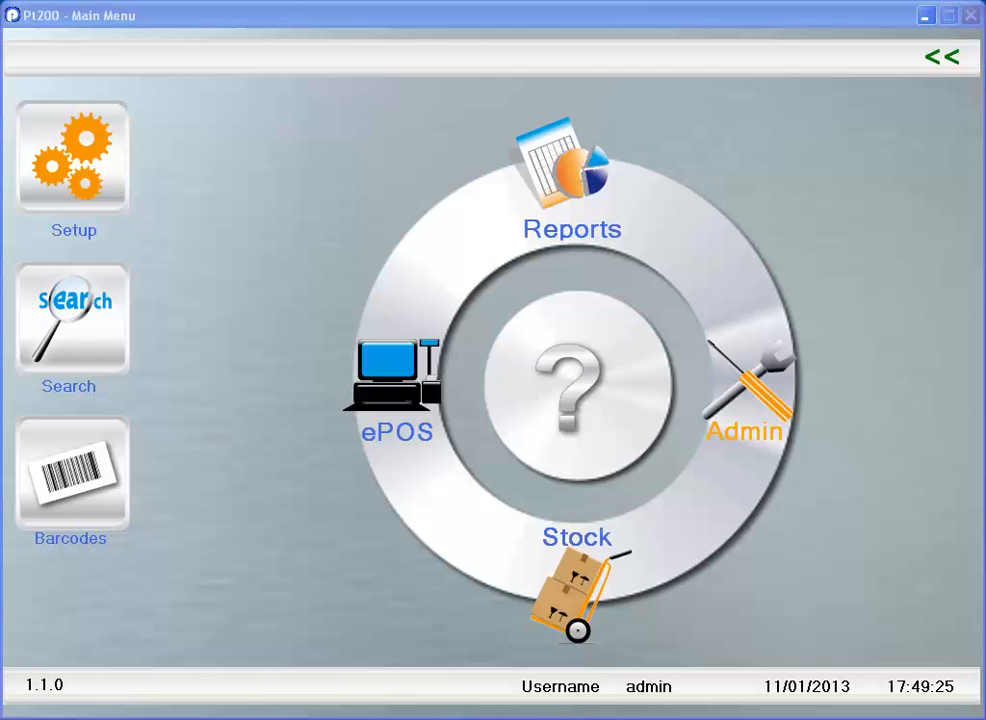
Step: Open the admin data export/import screen and set up an Export of the Users dataset with a comma delimiter
{"action": "left_click", "coordinate": [749, 388]}
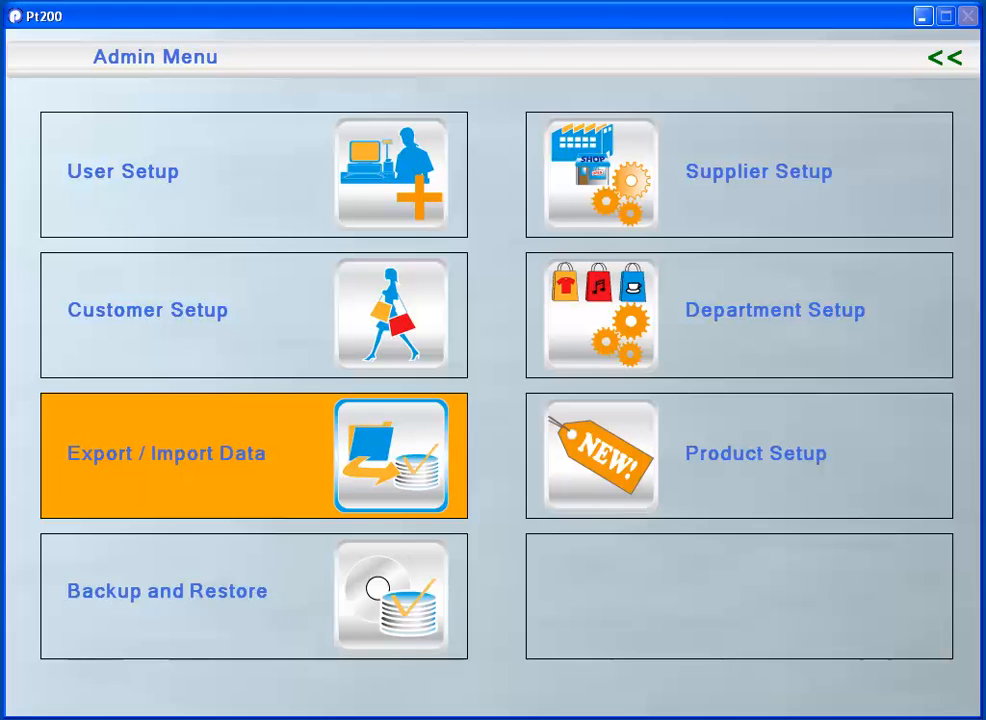
{"action": "left_click", "coordinate": [391, 456]}
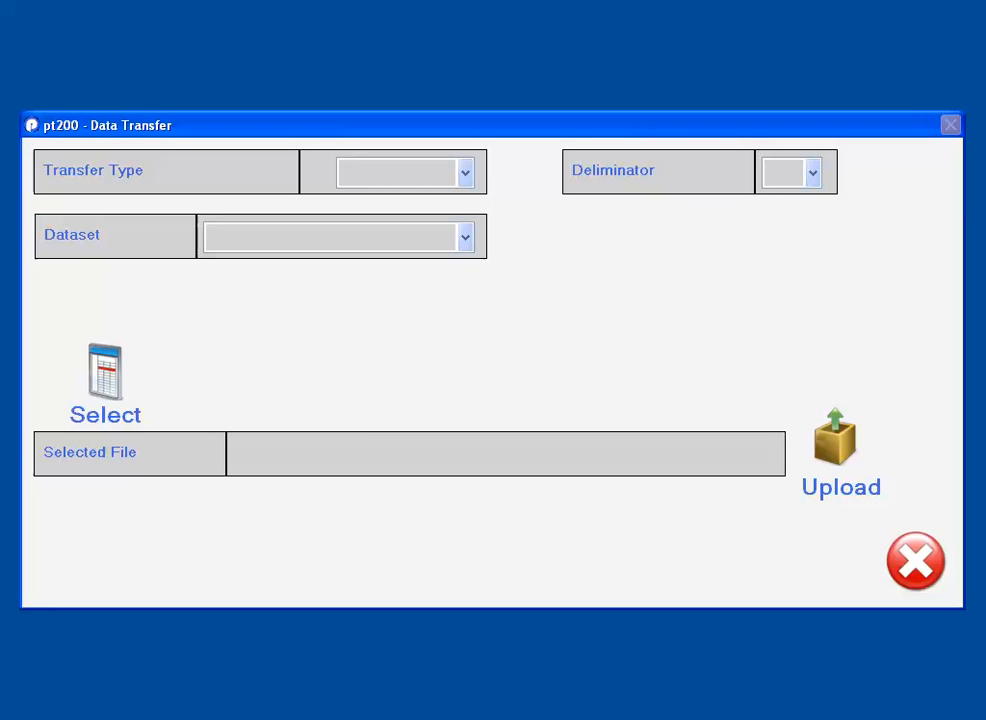
{"action": "left_click", "coordinate": [465, 173]}
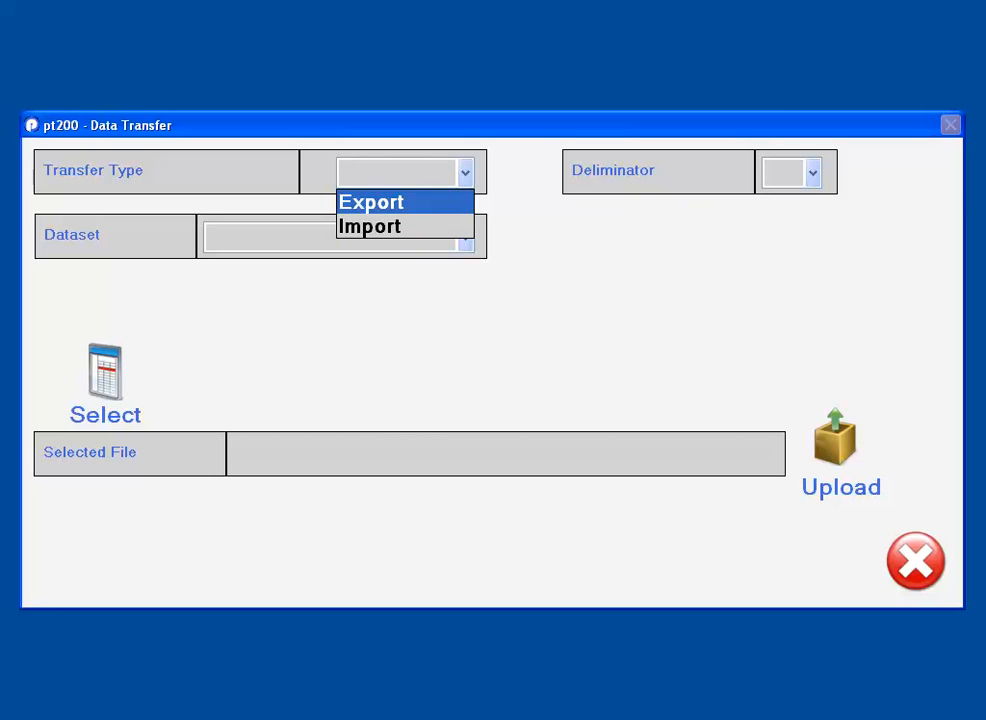
{"action": "key", "text": "Return"}
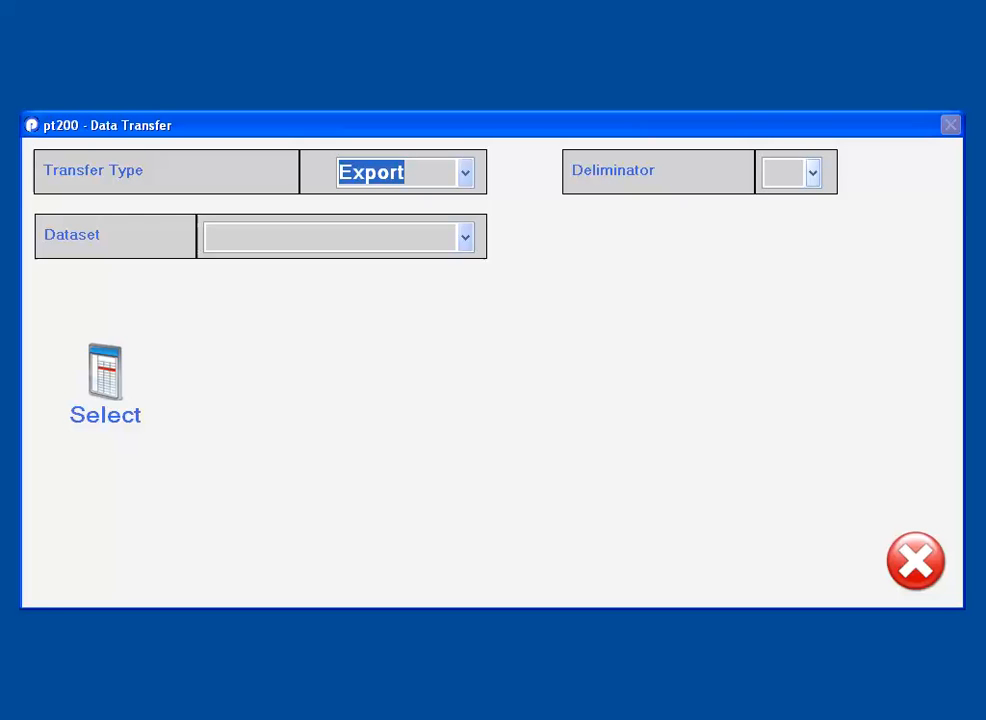
{"action": "left_click", "coordinate": [813, 173]}
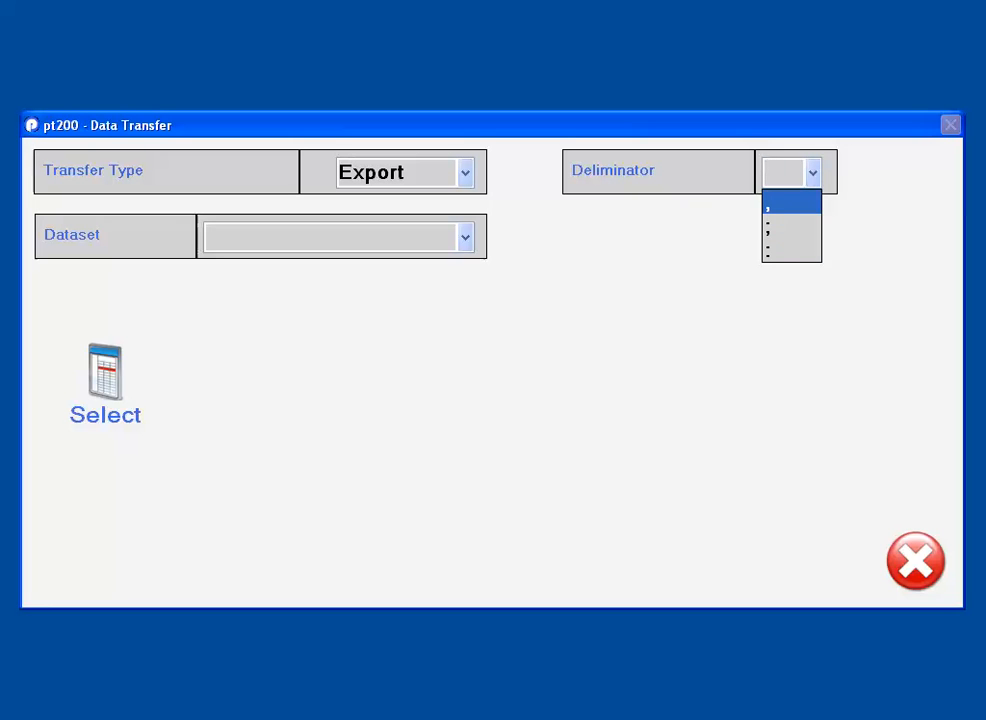
{"action": "key", "text": "Return"}
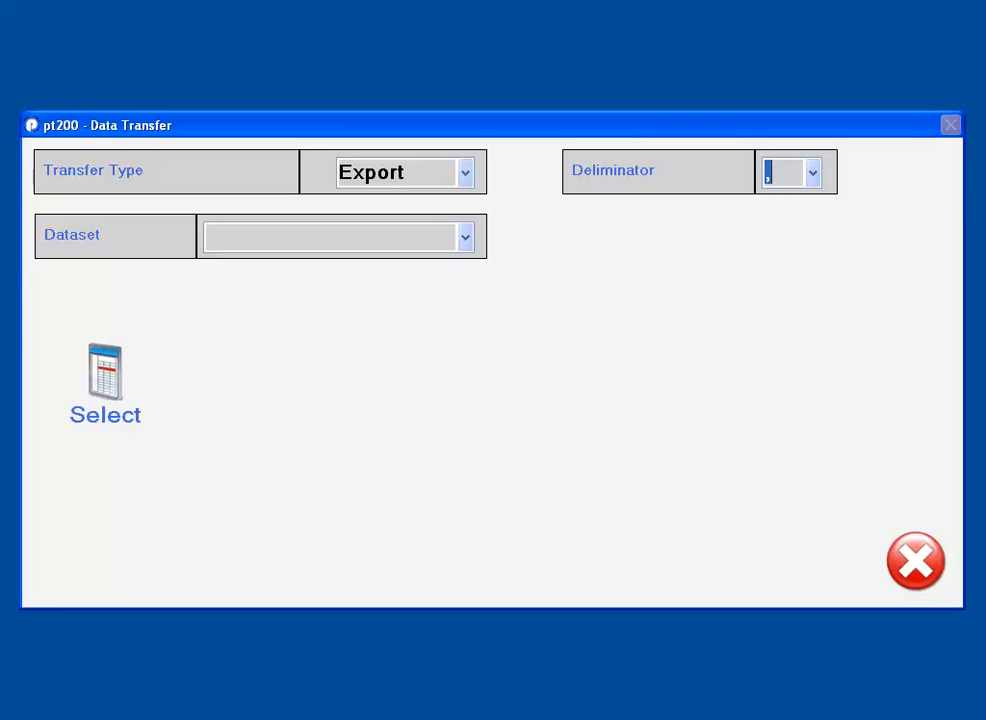
{"action": "left_click", "coordinate": [465, 238]}
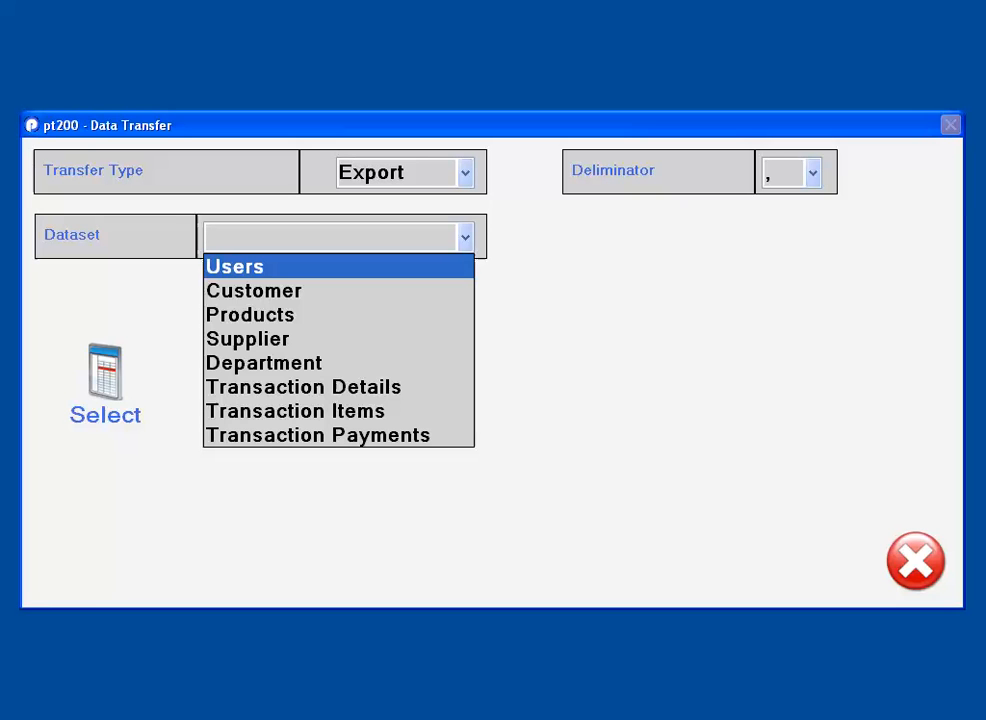
{"action": "left_click", "coordinate": [235, 266]}
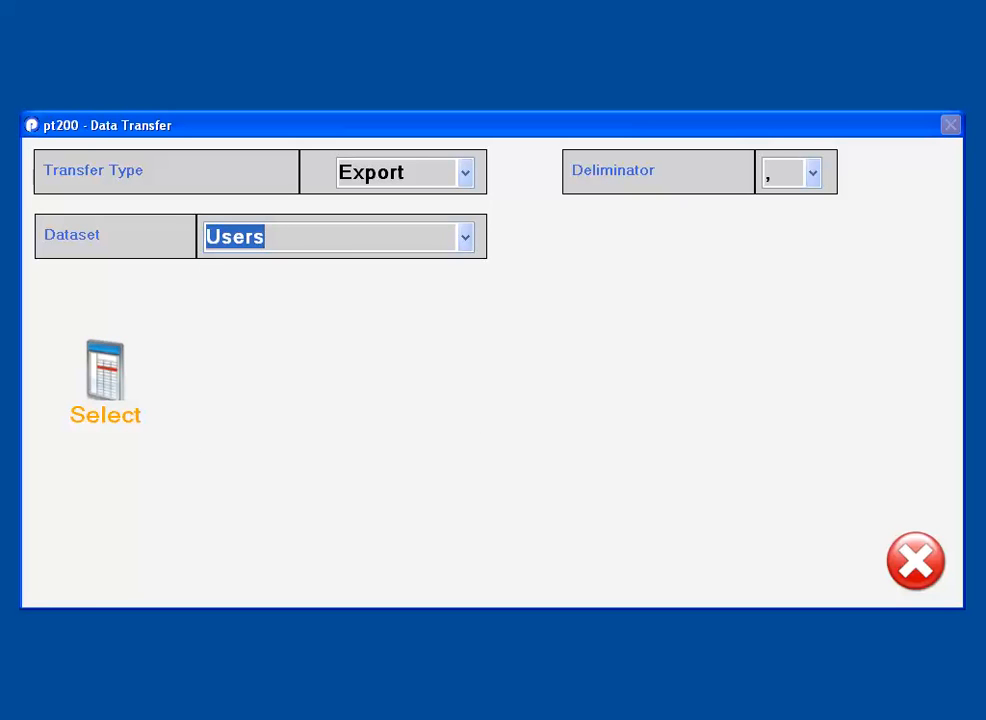
Step: Save the Users export as the text file users_export on Local Disk (C:)
{"action": "left_click", "coordinate": [105, 380]}
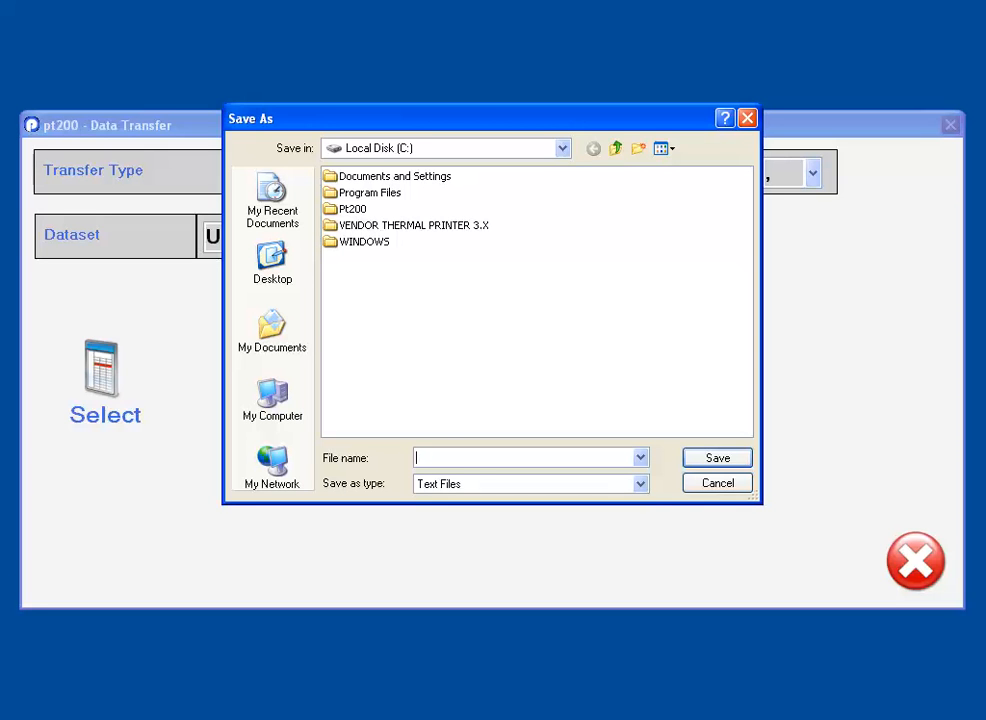
{"action": "type", "text": "users_export"}
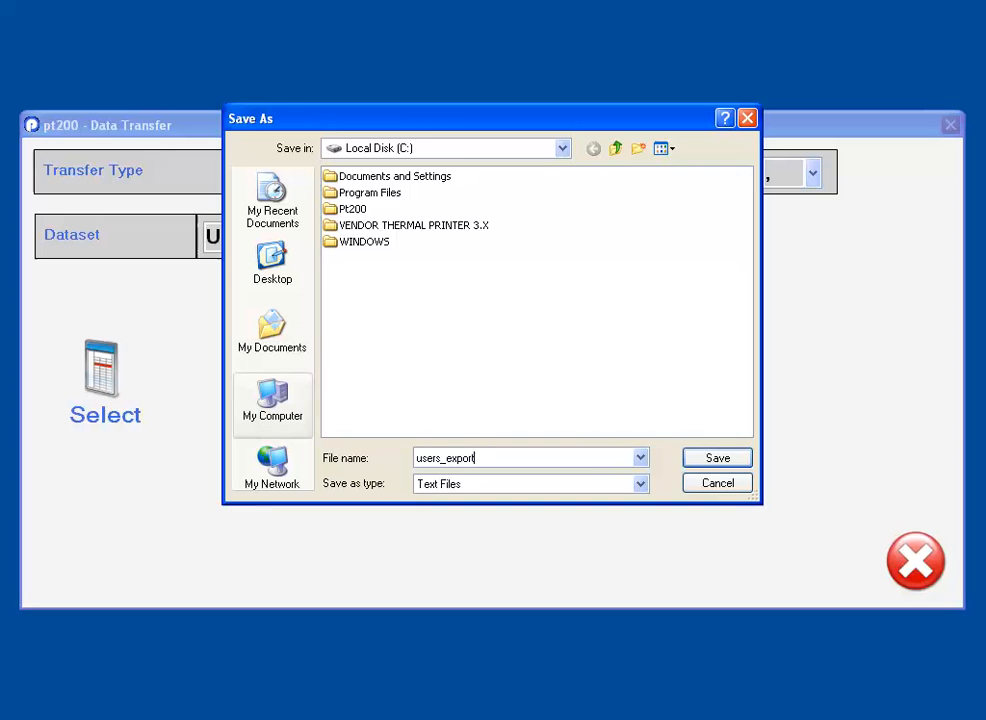
{"action": "left_click", "coordinate": [272, 398]}
{"action": "double_click", "coordinate": [372, 176]}
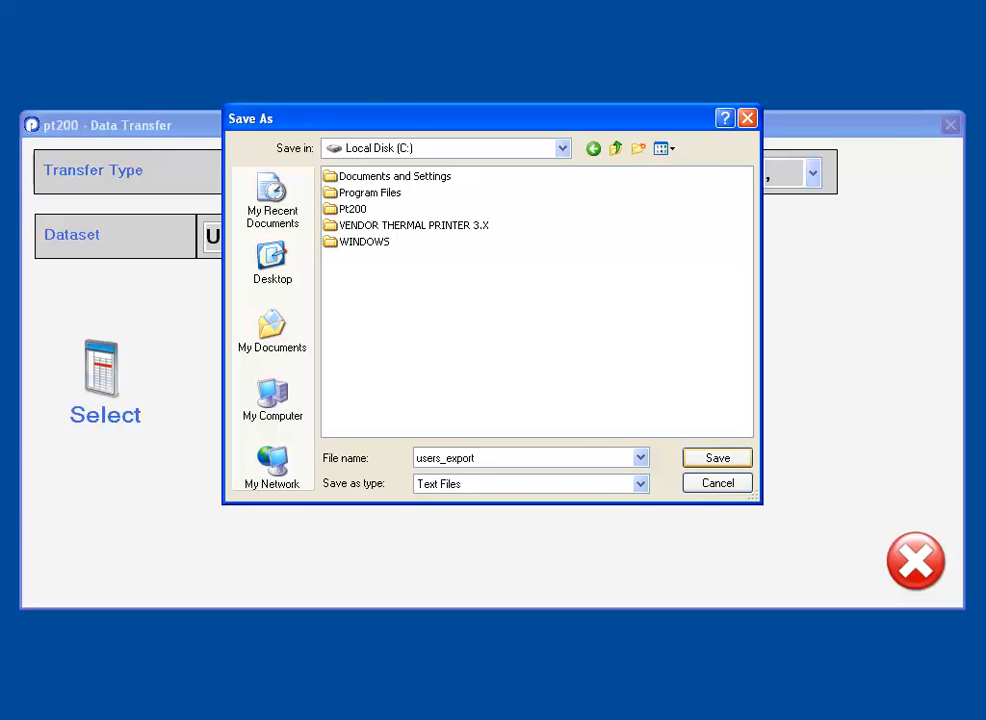
{"action": "key", "text": "Return"}
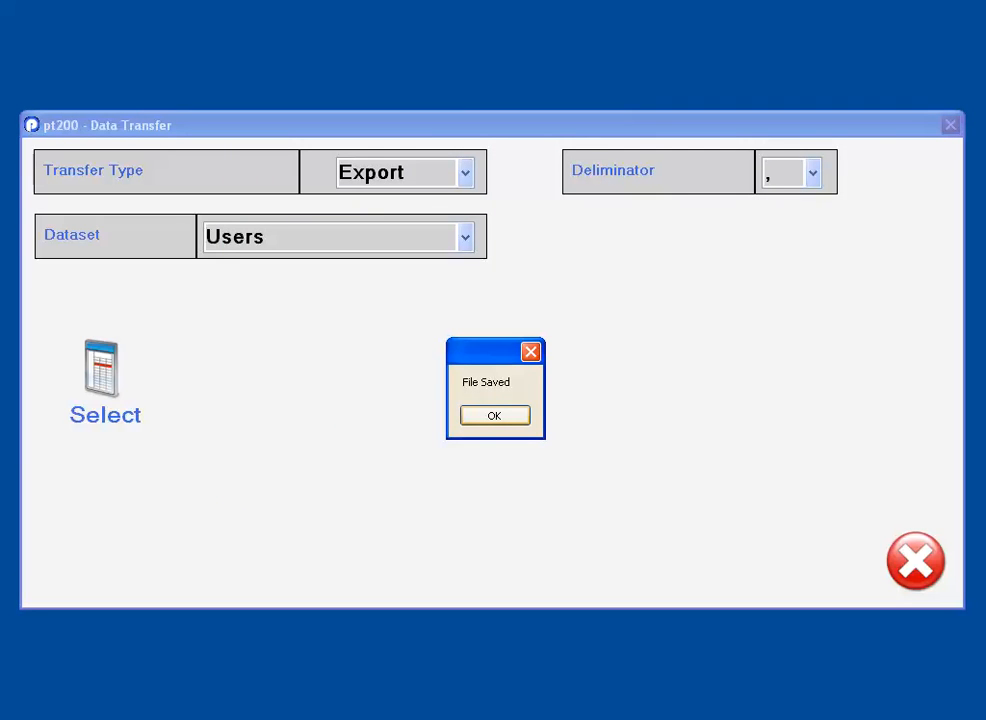
{"action": "key", "text": "Return"}
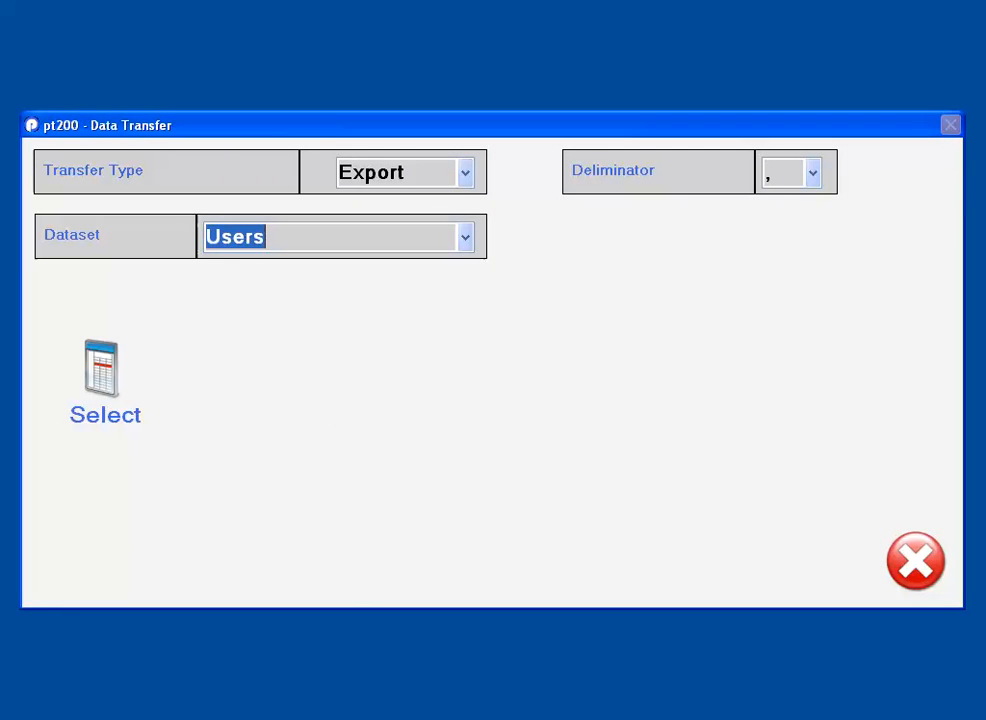
Step: Switch to Windows Explorer, open users_export from Local Disk (C:) to examine its contents, and close the file and folder windows
{"action": "key", "text": "alt+Tab"}
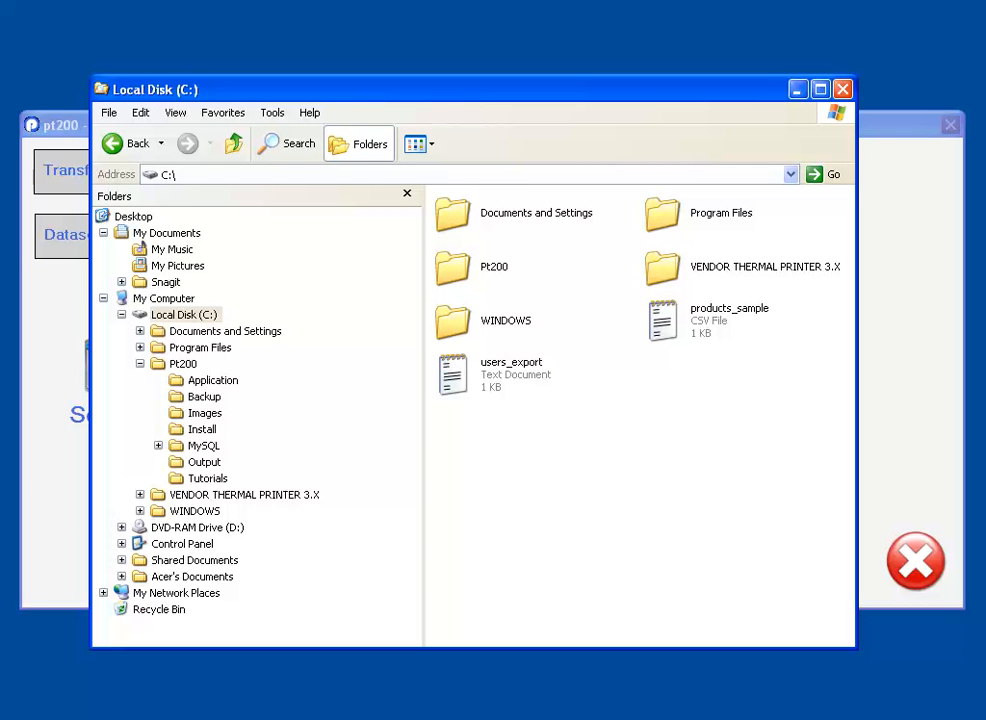
{"action": "left_click", "coordinate": [184, 315]}
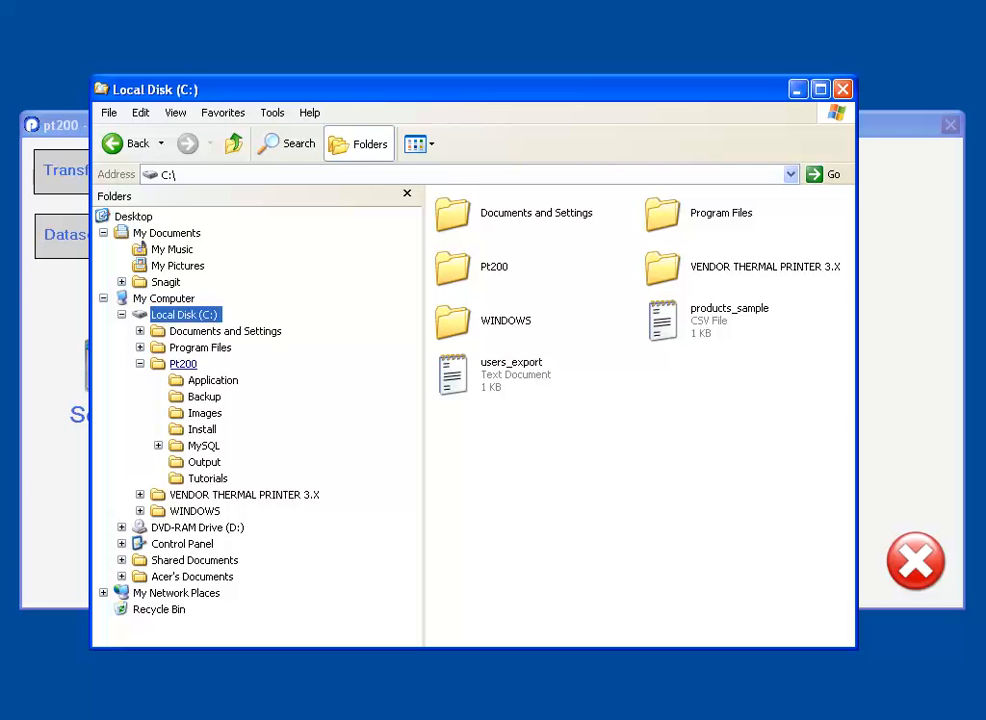
{"action": "left_click", "coordinate": [183, 364]}
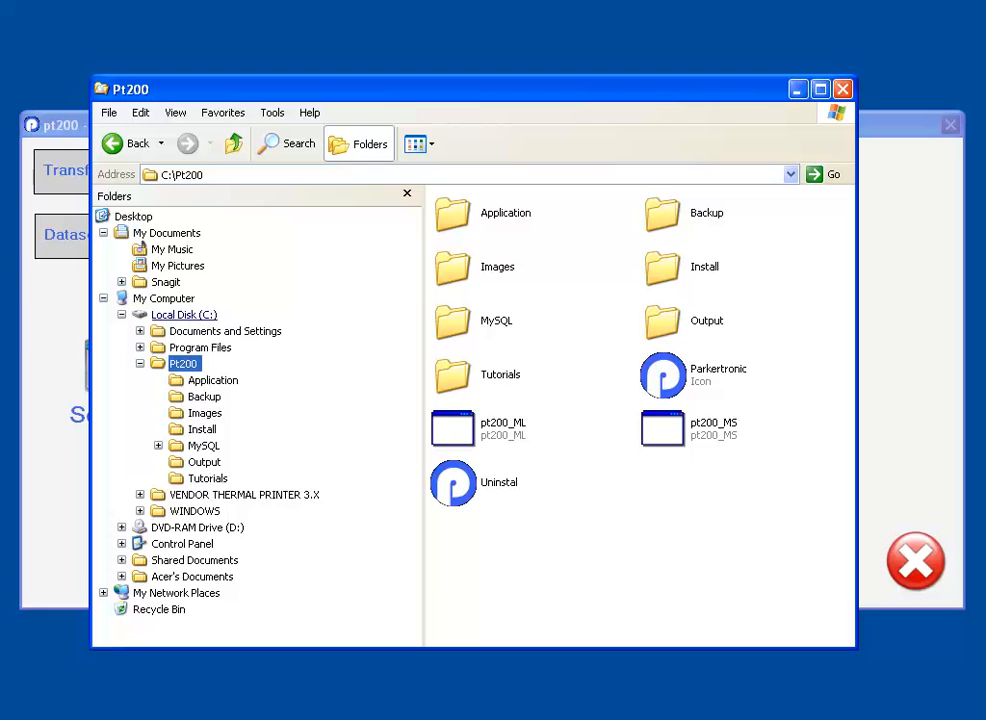
{"action": "left_click", "coordinate": [184, 315]}
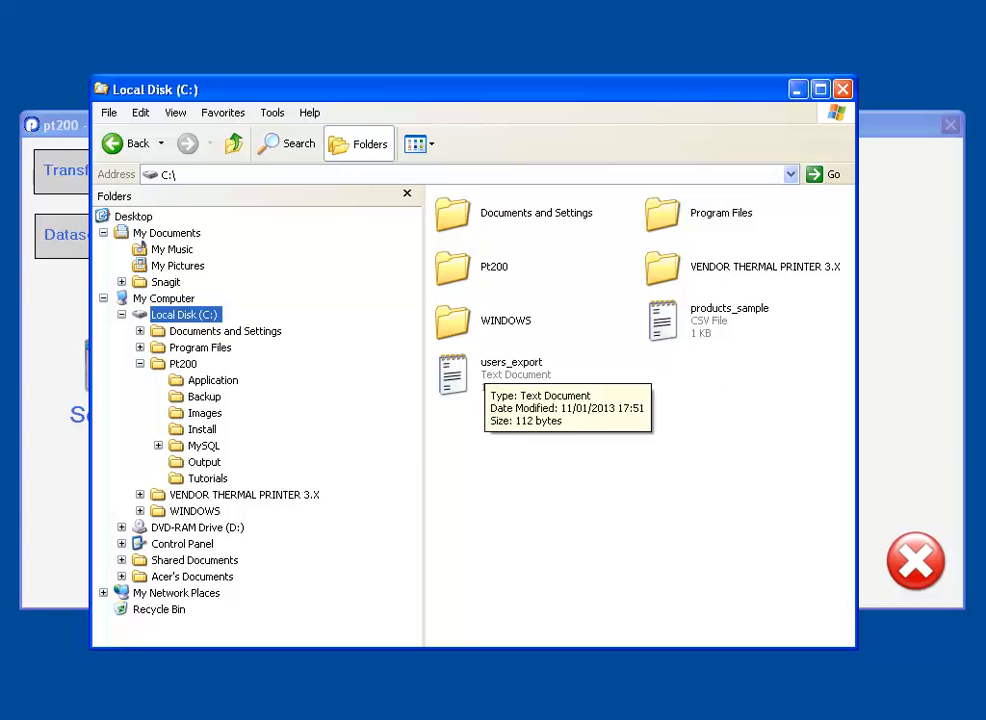
{"action": "left_click", "coordinate": [495, 366]}
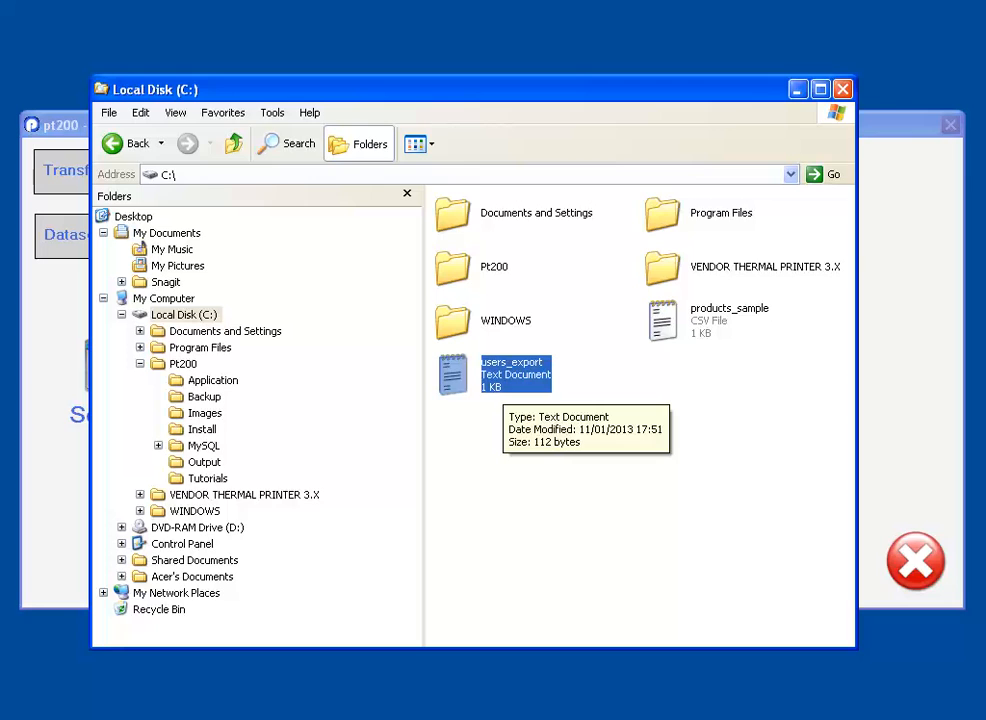
{"action": "key", "text": "Return"}
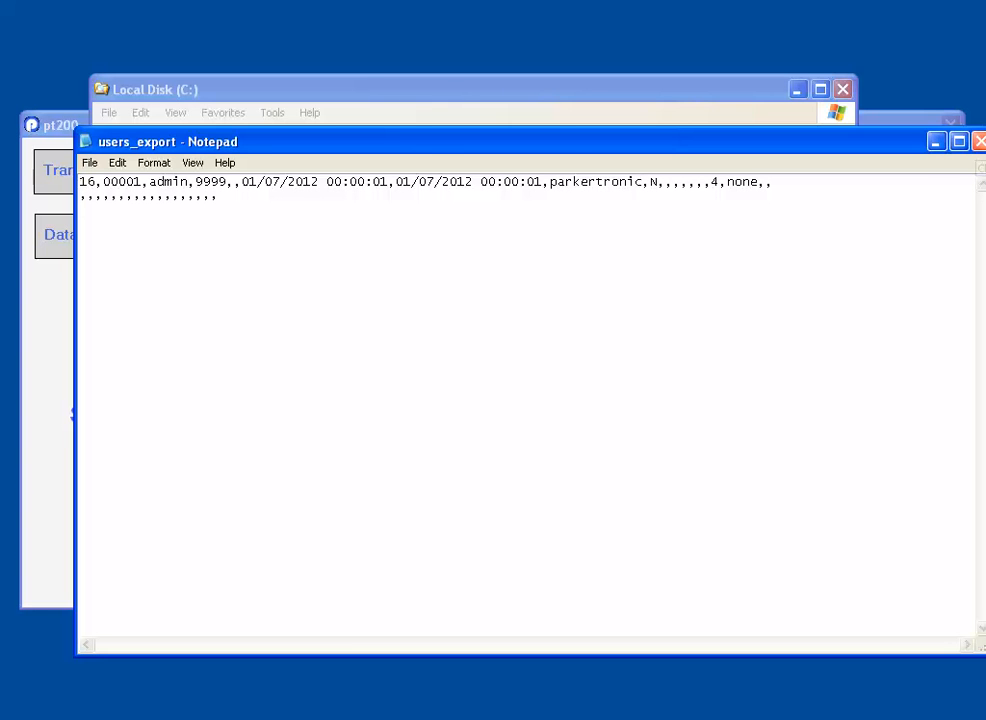
{"action": "left_click", "coordinate": [980, 142]}
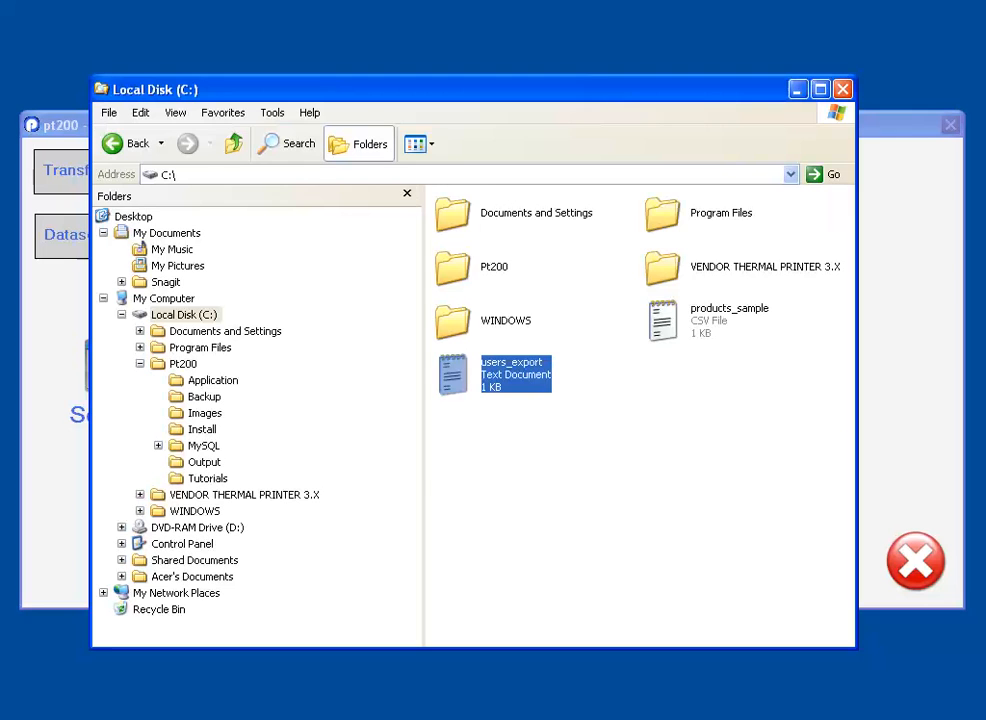
{"action": "left_click", "coordinate": [843, 89]}
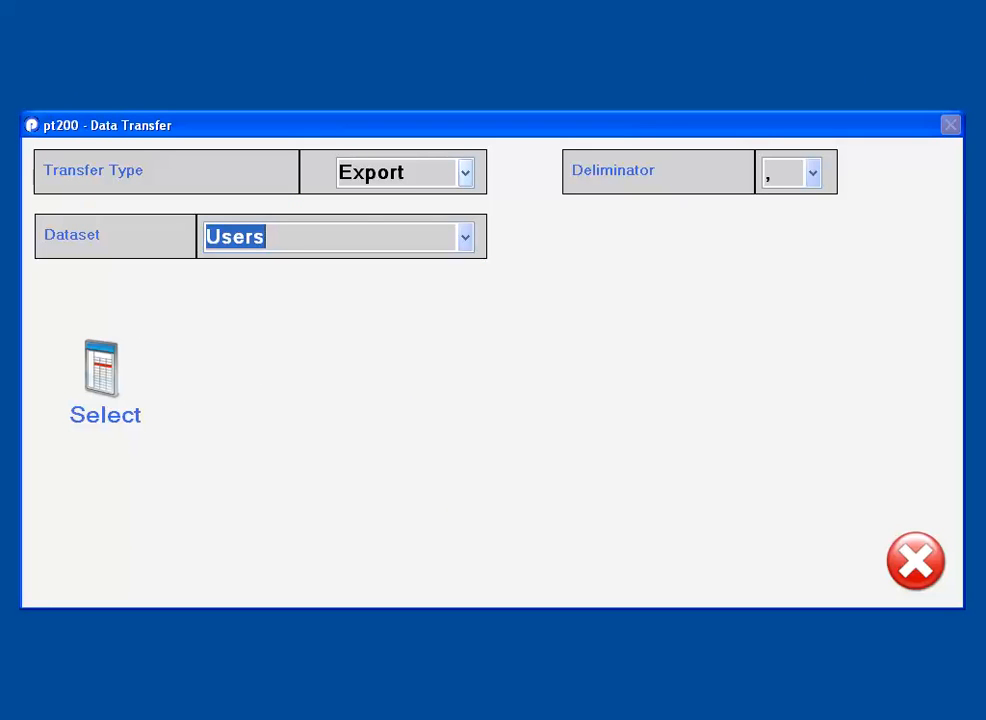
Step: Set up an Import of the Products dataset with a comma delimiter
{"action": "left_click", "coordinate": [465, 173]}
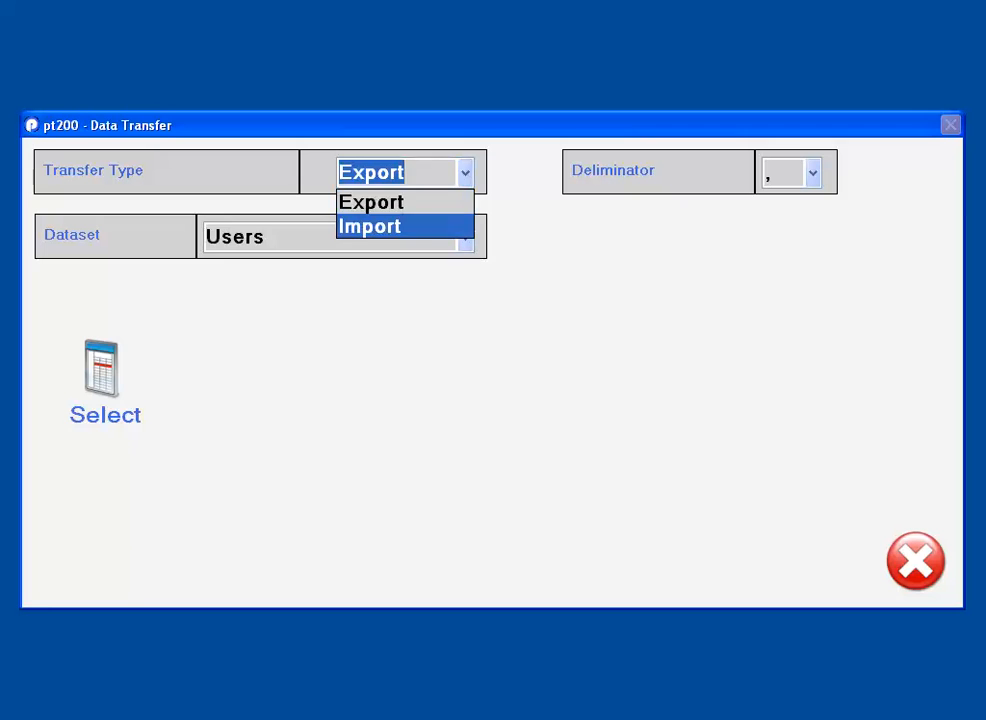
{"action": "left_click", "coordinate": [370, 227]}
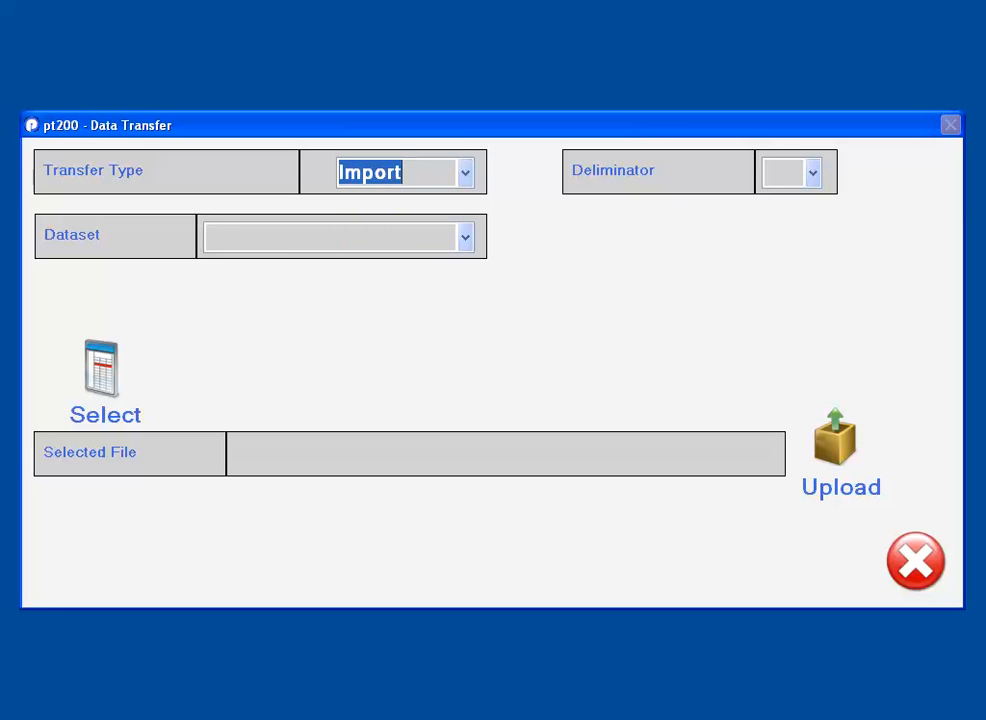
{"action": "left_click", "coordinate": [813, 173]}
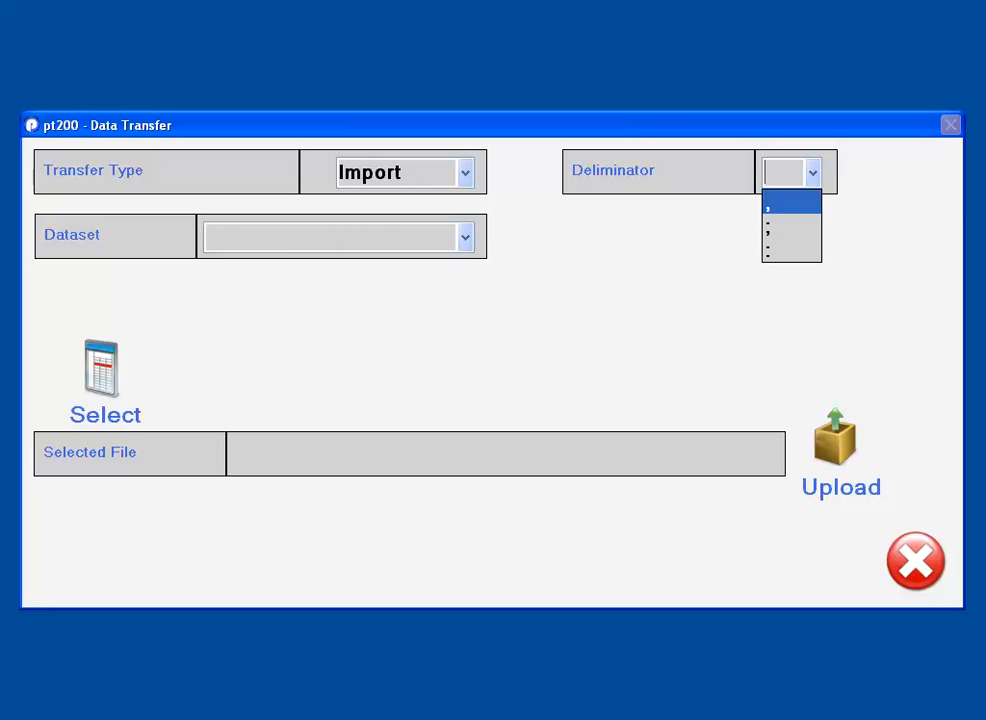
{"action": "left_click", "coordinate": [791, 203]}
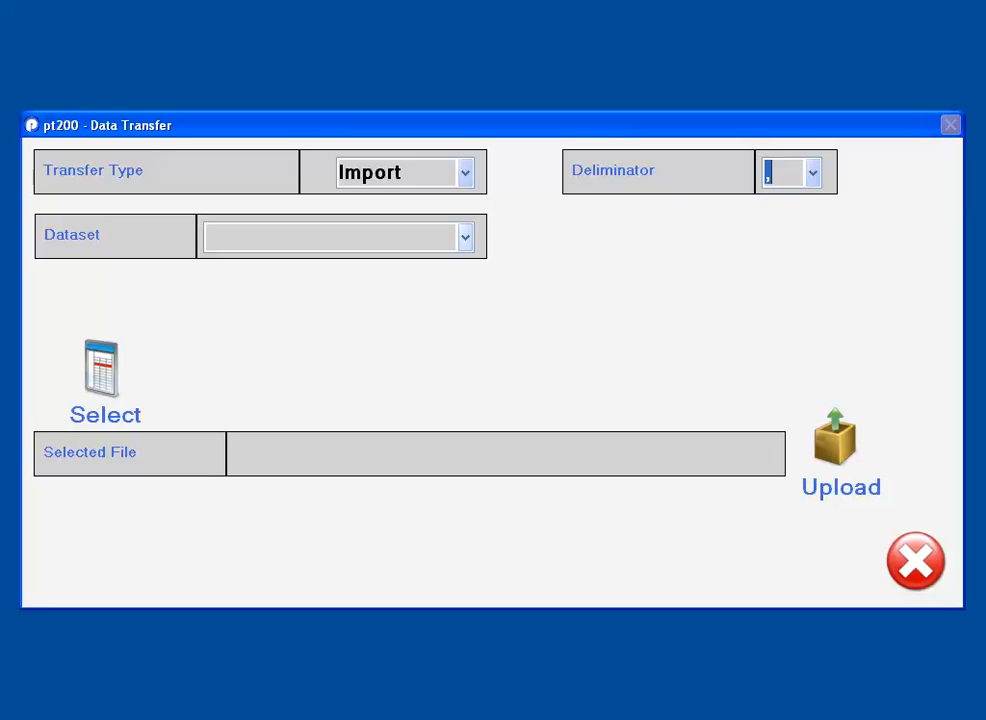
{"action": "left_click", "coordinate": [465, 237]}
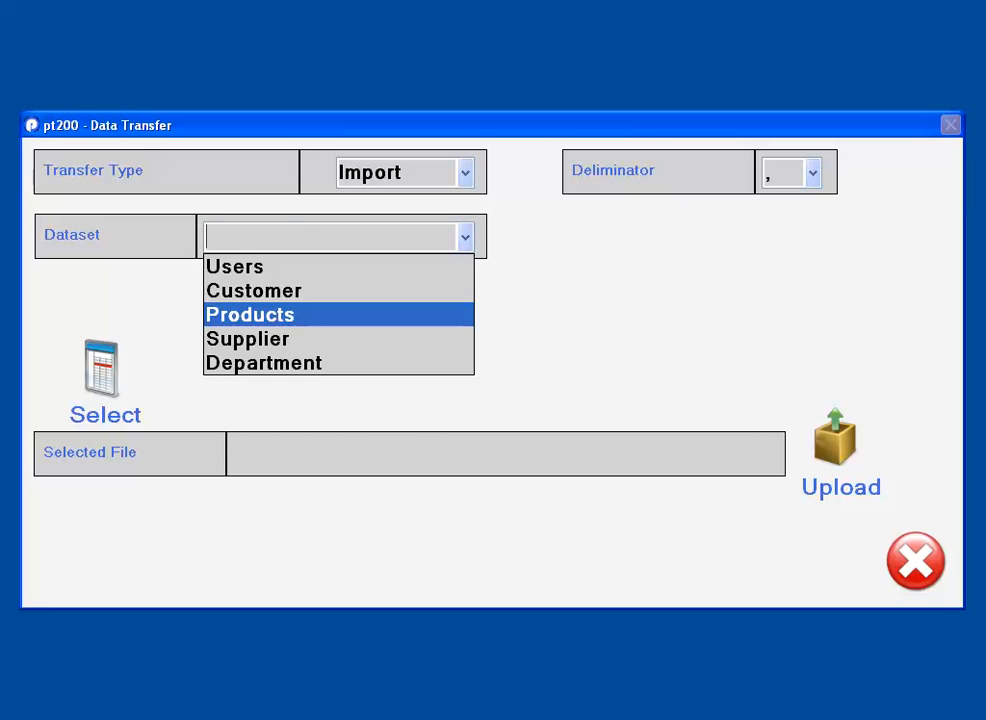
{"action": "left_click", "coordinate": [300, 315]}
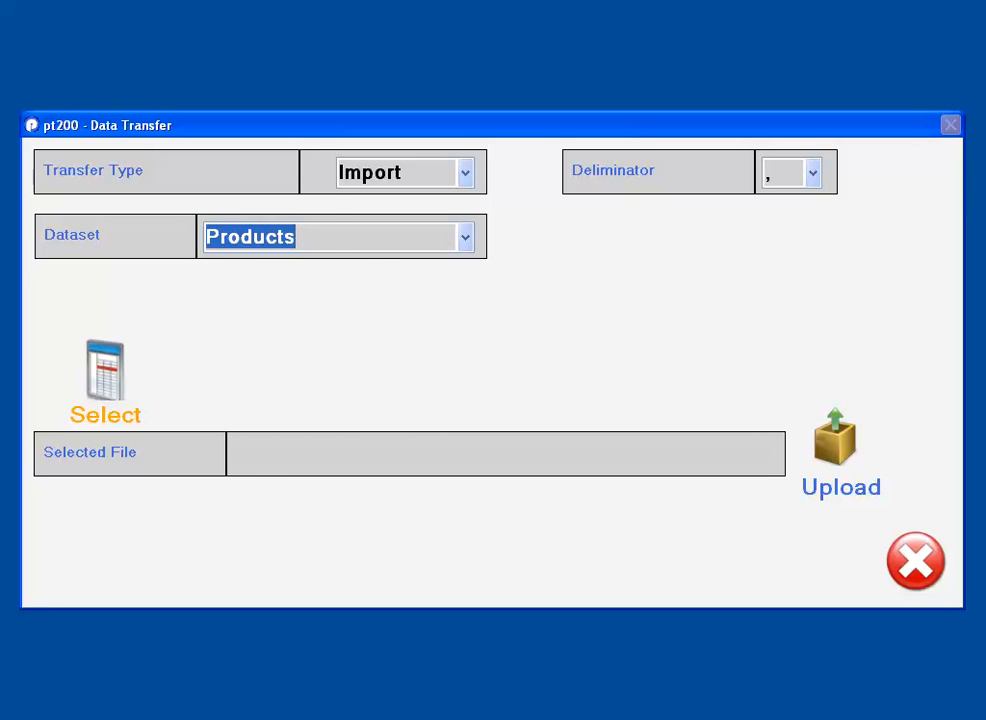
Step: Choose the CSV file products_sample from Local Disk (C:) as the file to import
{"action": "left_click", "coordinate": [104, 373]}
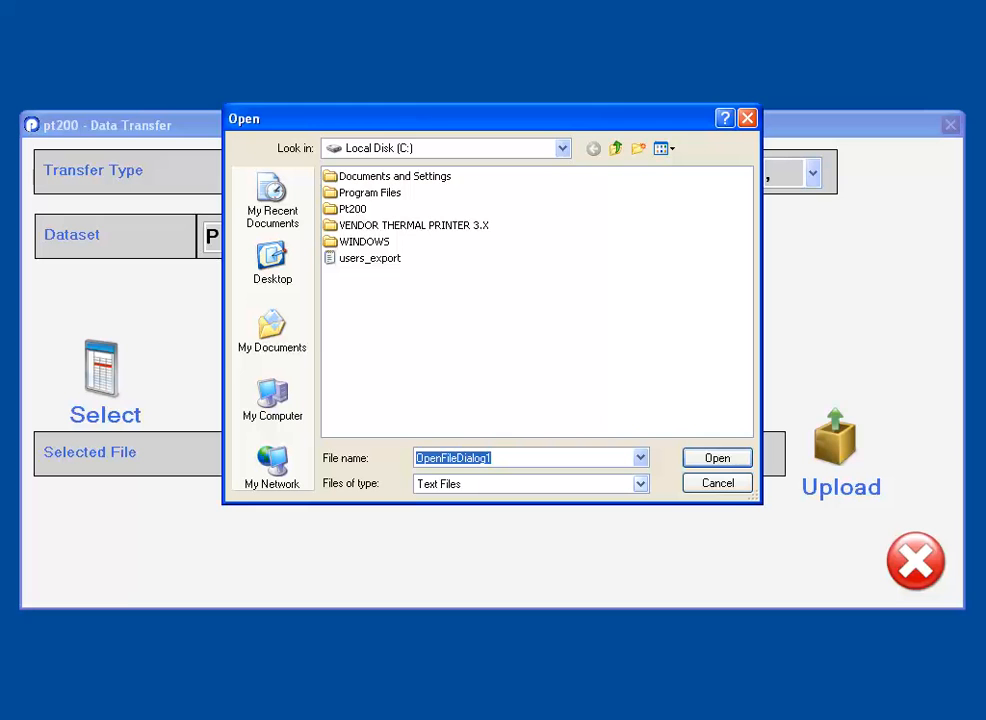
{"action": "left_click", "coordinate": [640, 484]}
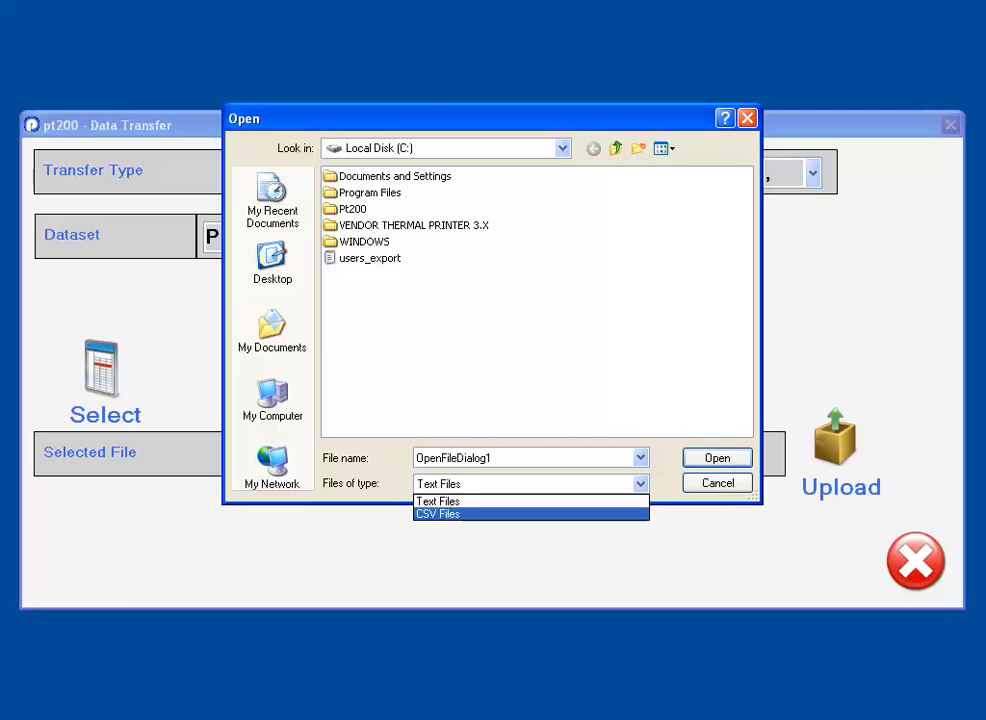
{"action": "left_click", "coordinate": [530, 514]}
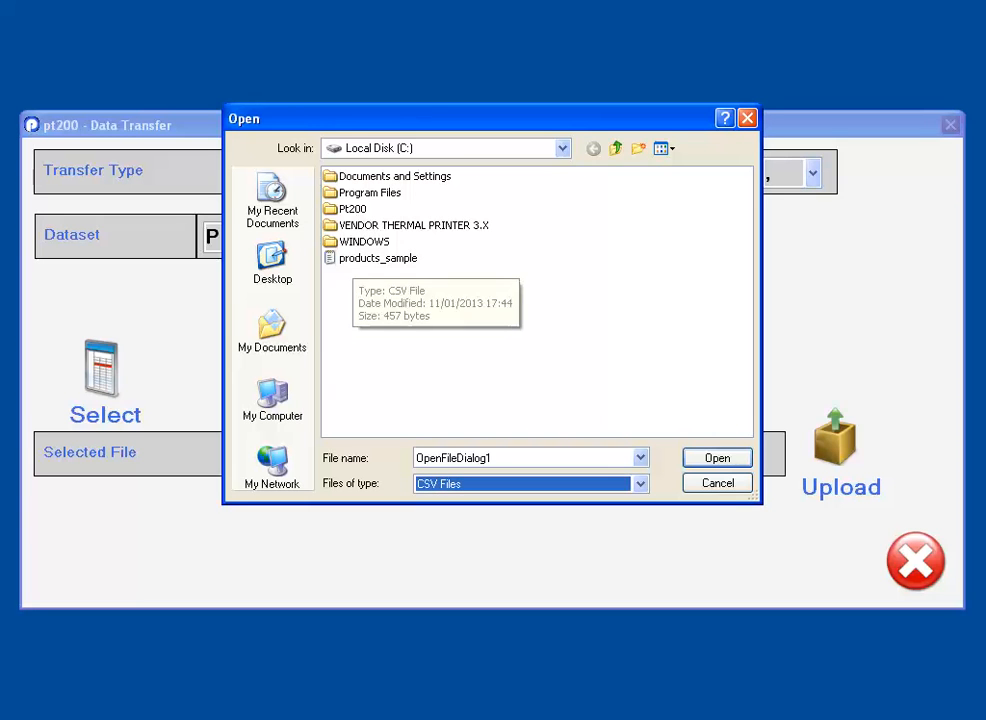
{"action": "left_click", "coordinate": [354, 259]}
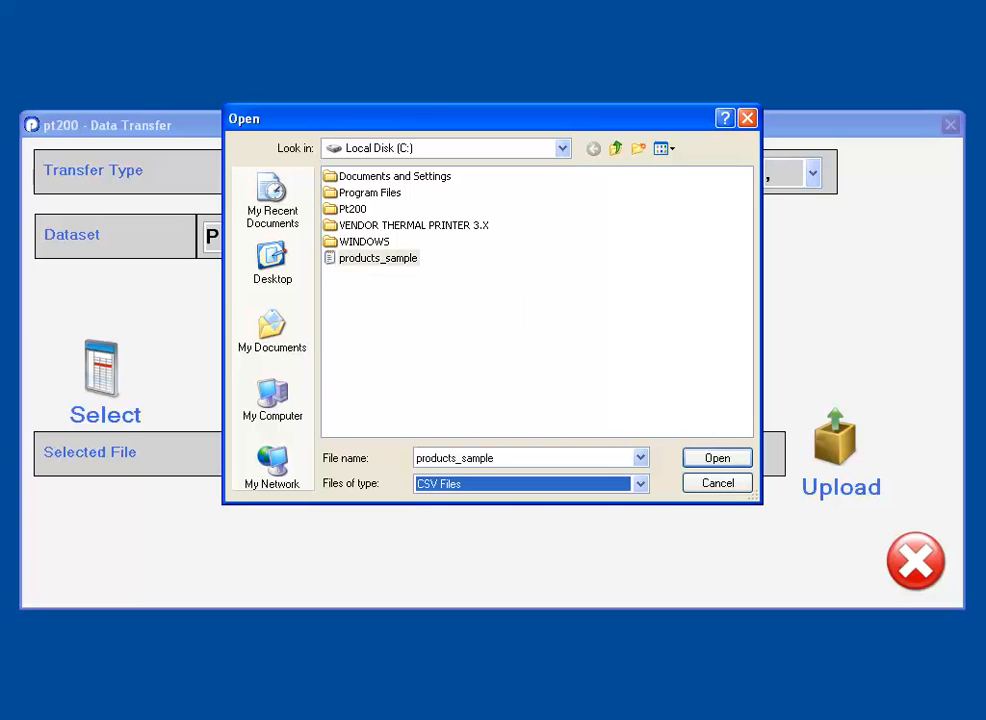
{"action": "left_click", "coordinate": [717, 458]}
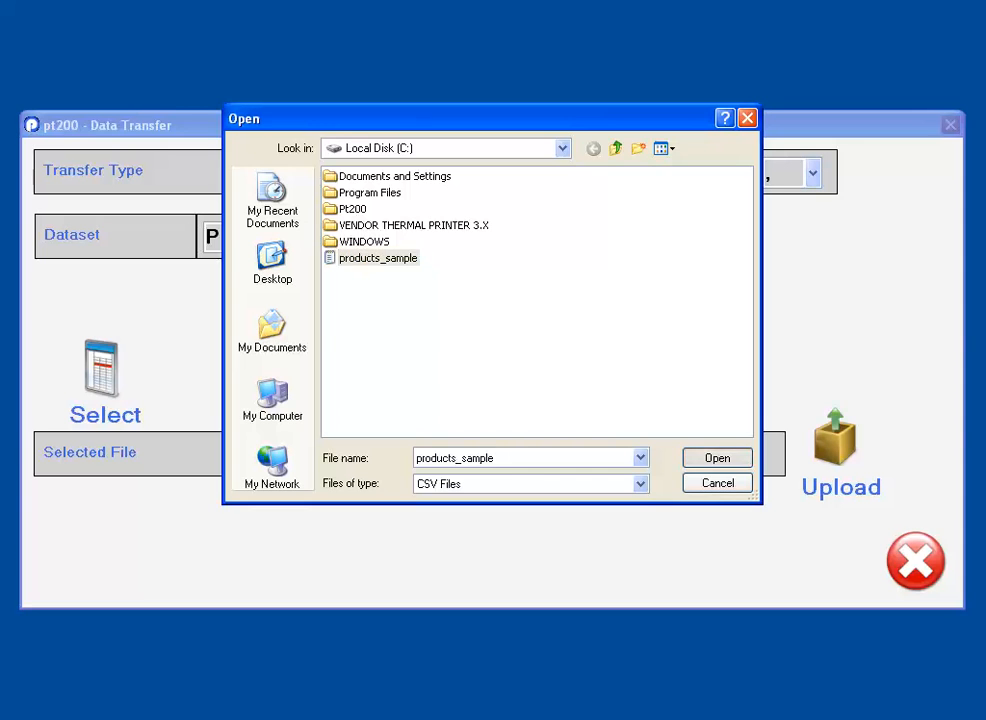
Step: Upload C:\products_sample.csv into the Products dataset, agree to overwrite the current data, and close the data transfer window
{"action": "left_click_drag", "start_coordinate": [418, 453], "coordinate": [232, 453]}
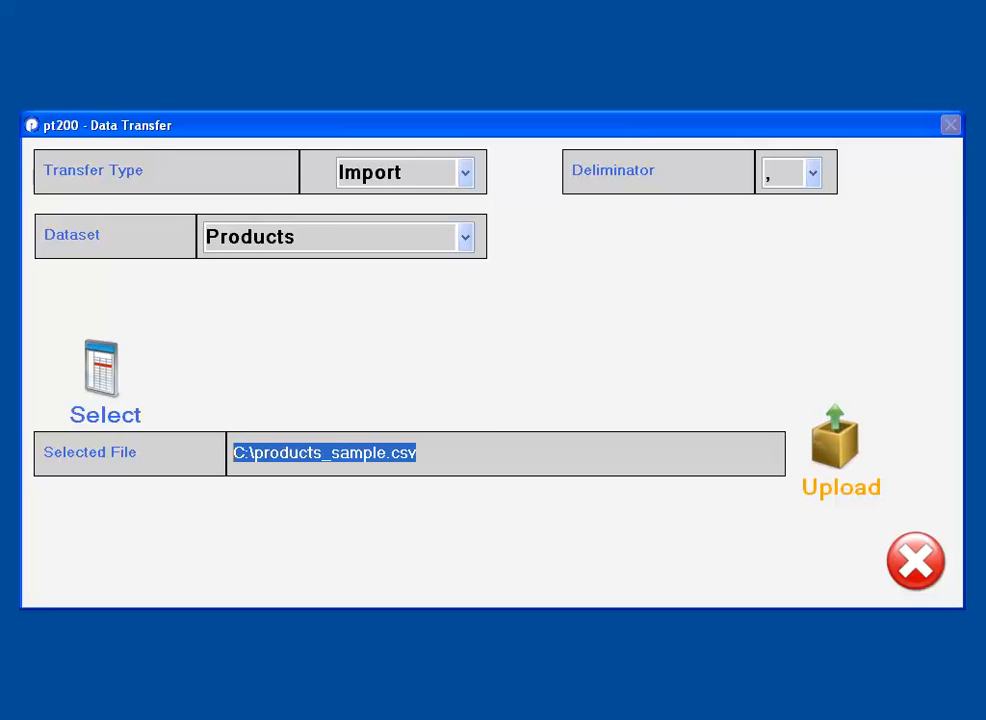
{"action": "left_click", "coordinate": [835, 445]}
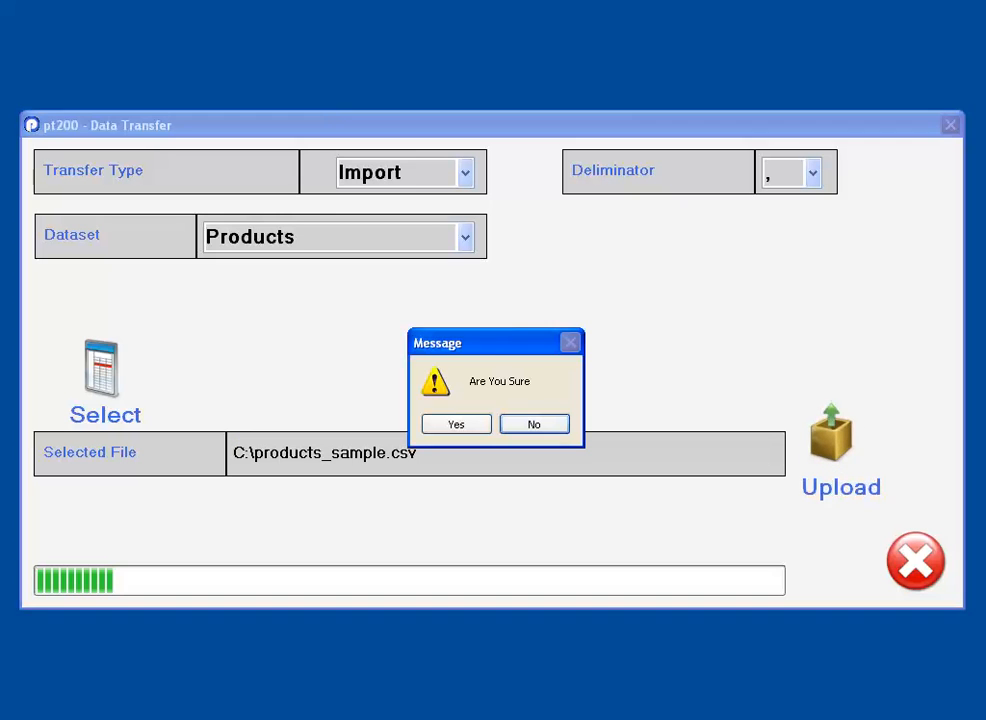
{"action": "key", "text": "Return"}
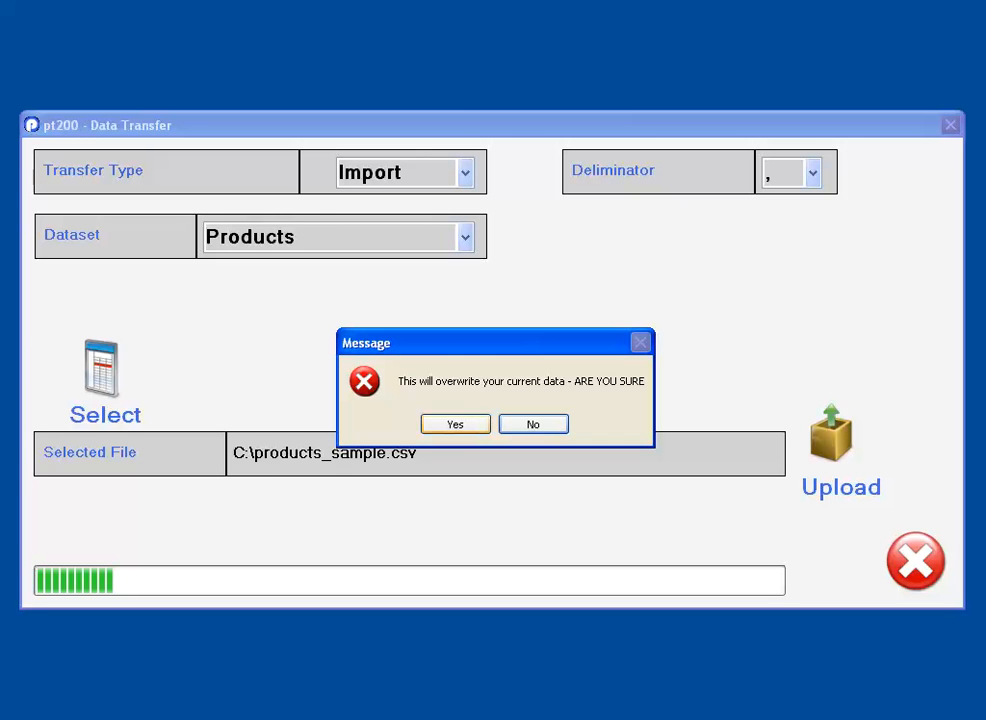
{"action": "left_click", "coordinate": [455, 424]}
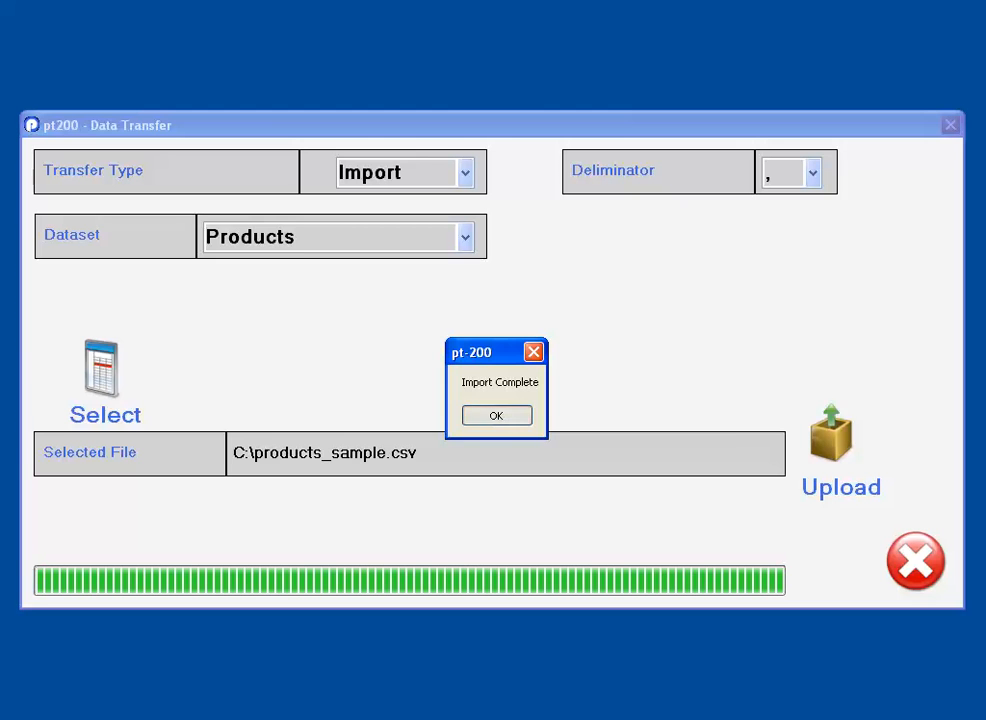
{"action": "key", "text": "Return"}
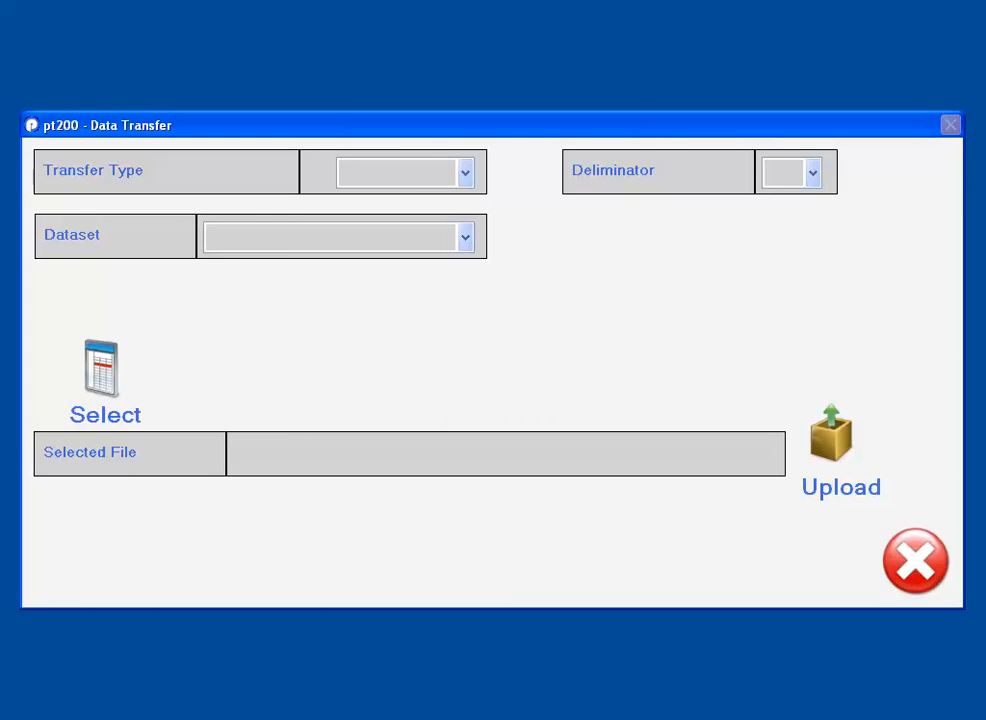
{"action": "left_click", "coordinate": [915, 561]}
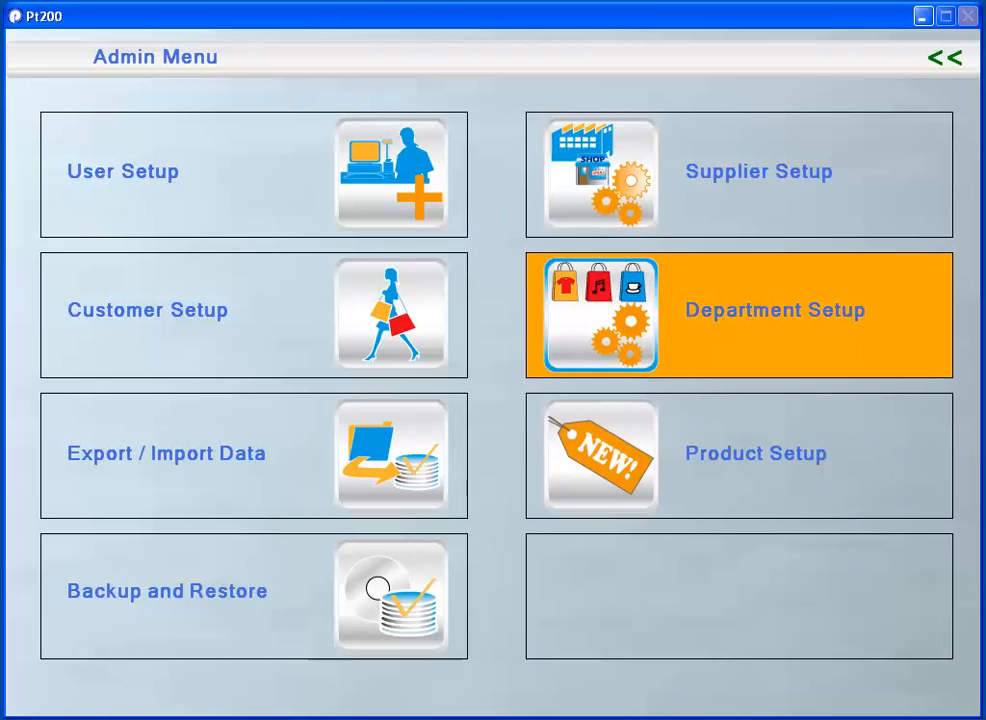
Step: Open Product Setup in the admin area to examine the imported product list, and return to the main menu
{"action": "left_click", "coordinate": [944, 57]}
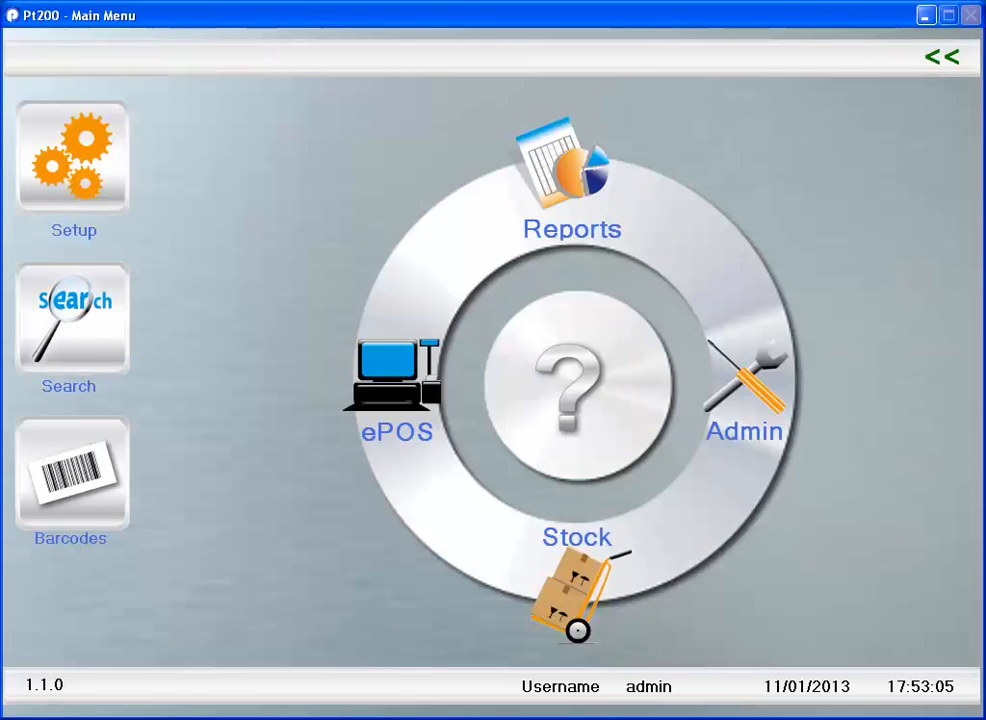
{"action": "left_click", "coordinate": [745, 405]}
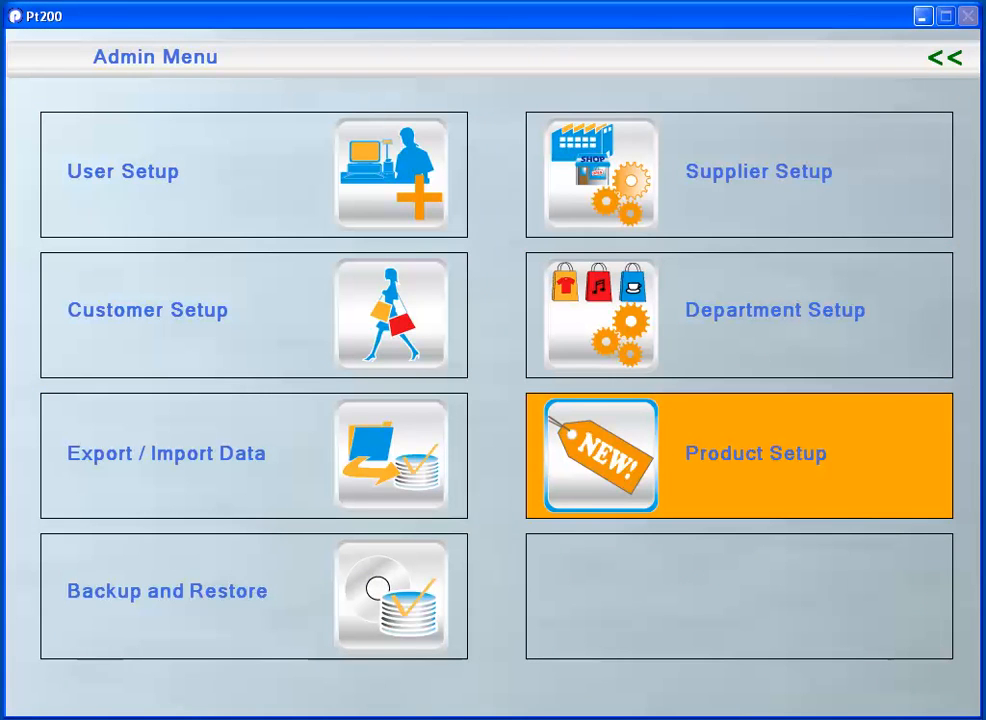
{"action": "left_click", "coordinate": [740, 455]}
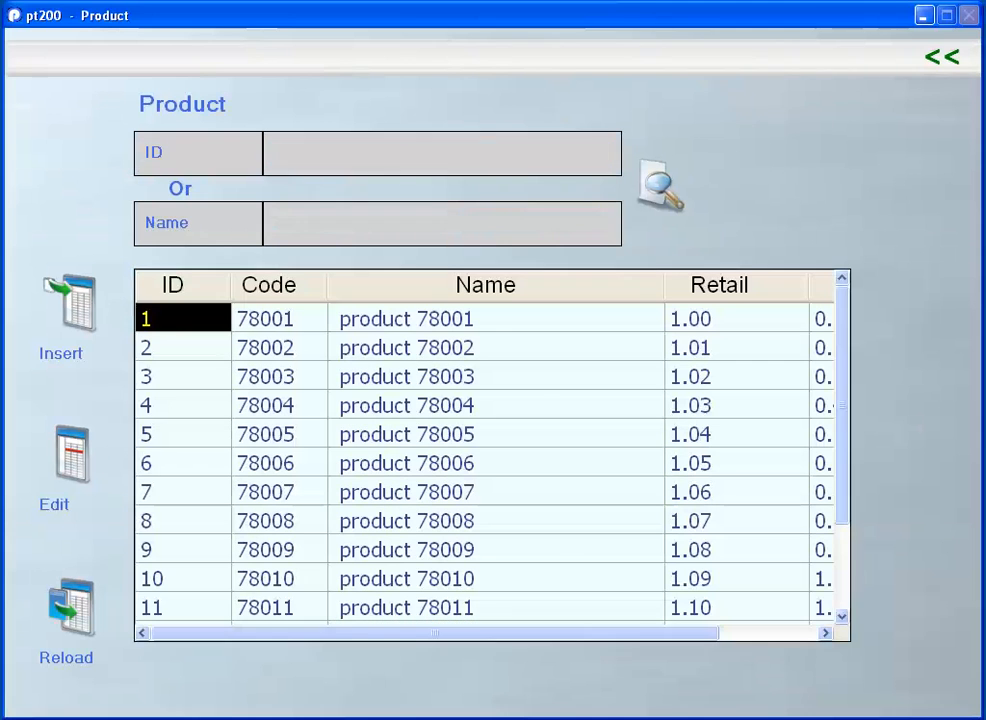
{"action": "mouse_move", "coordinate": [842, 415]}
{"action": "left_mouse_down"}
{"action": "mouse_move", "coordinate": [842, 501]}
{"action": "mouse_move", "coordinate": [842, 415]}
{"action": "left_mouse_up"}
{"action": "left_click", "coordinate": [942, 57]}
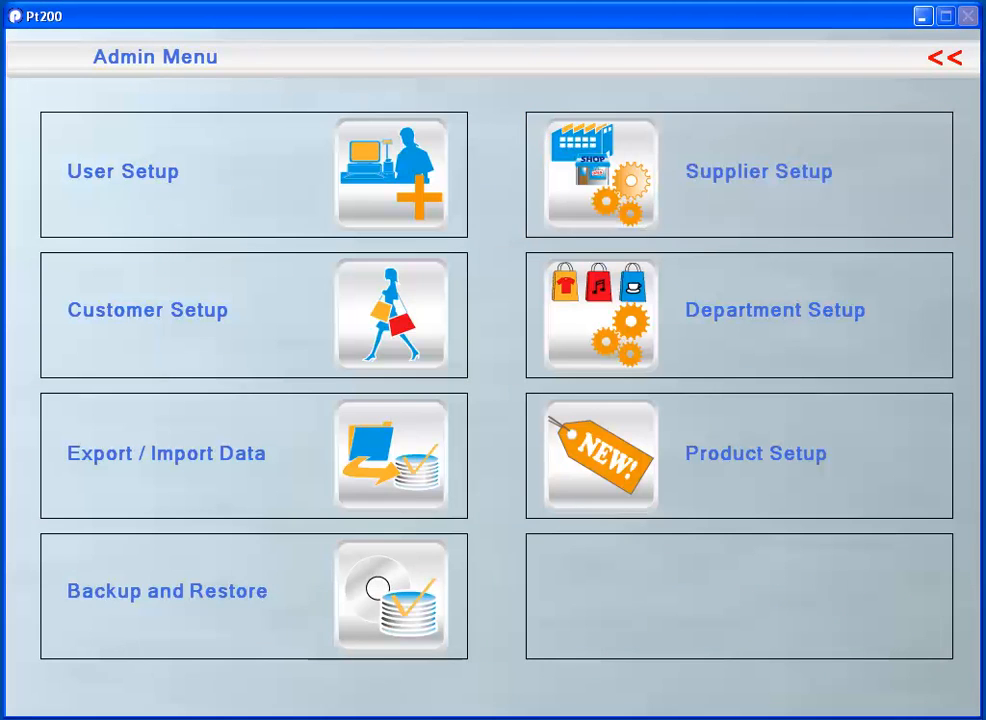
{"action": "left_click", "coordinate": [942, 57]}
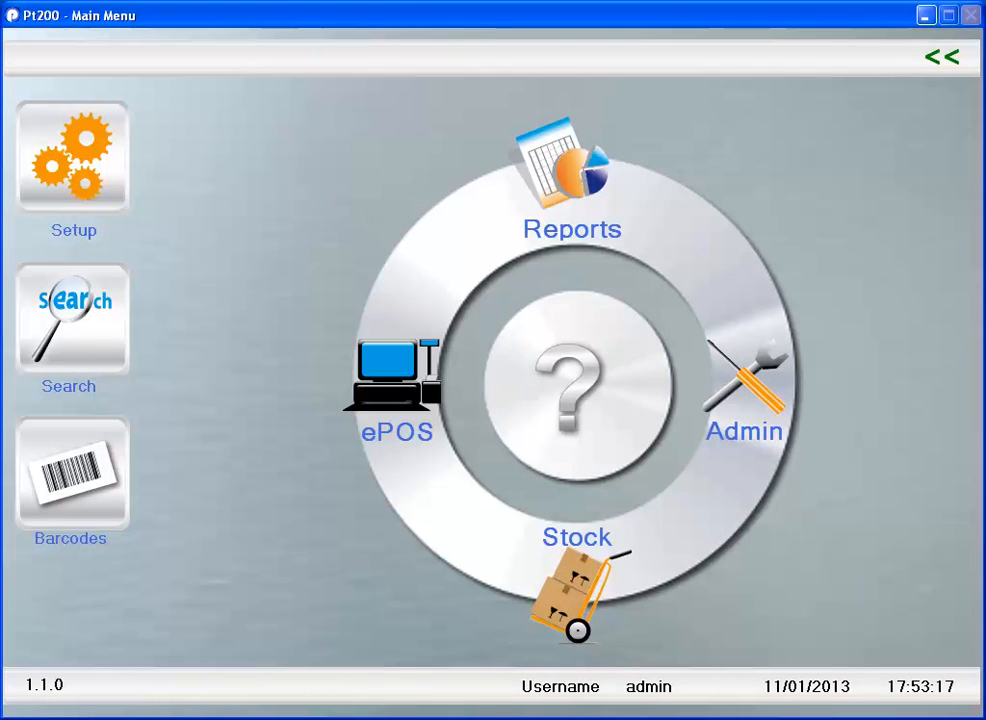